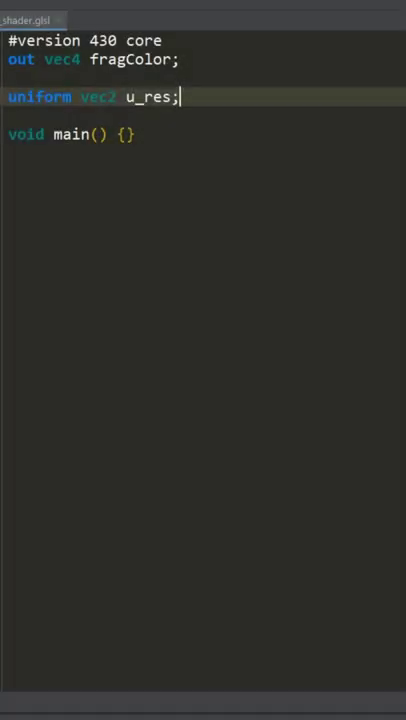
- Declare uniform sampler2D u_tex, compute centred uv from gl_FragCoord and u_res, sample col and assign fragColor
key(Return)
text(uniform sampler2D u_tex;)
click(131, 153)
key(Return)
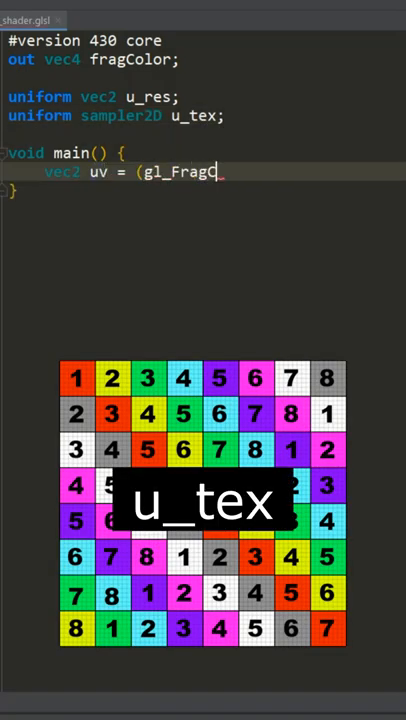
key(Return)
text(0.5 * u_res.xy) / u_res.y;)
key(Return)
key(Return)
text(vec3 col = texture(u_tex, uv).rgb;)
key(Return)
key(Return)
text(fragColor = vec4(col, 1.0);)
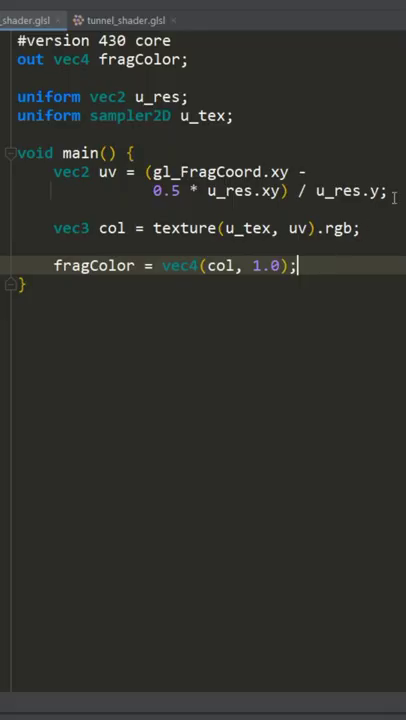
- Add angle a = atan(uv.y, uv.x), radius r = length(uv), st = vec2(a/3.1415, 0.1/r) and sample with st
click(393, 191)
key(Return)
text(uv.x);)
key(Return)
text(fl)
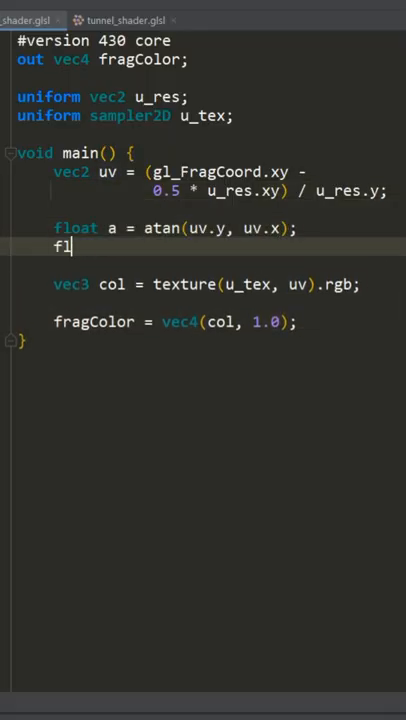
text(gth(uv);)
key(Return)
key(Return)
text(vec2 st = vec2(a / 3.1415, 0.1 / r)
double_click(298, 321)
text(st)
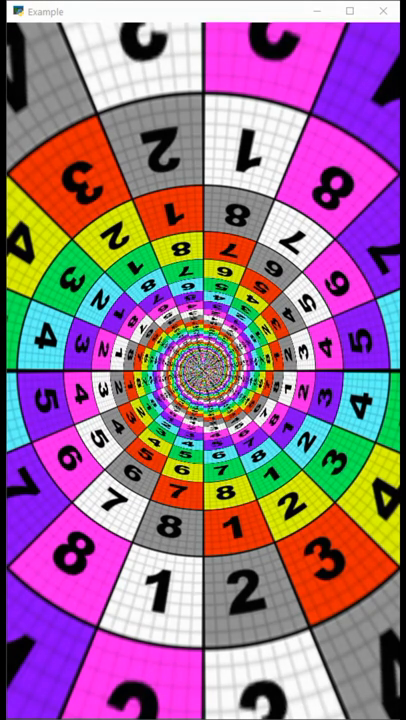
- Add uniform float u_time, offset st by + 0.2 * u_time, and start the col depth-darkening line
key(Return)
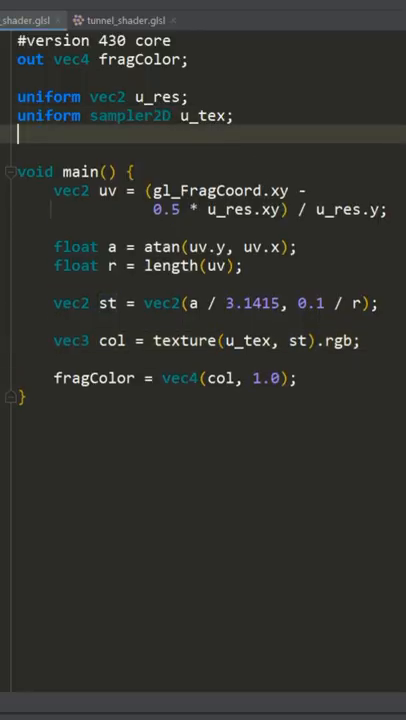
text(uniform float)
click(370, 303)
key(Return)
text(u_time;)
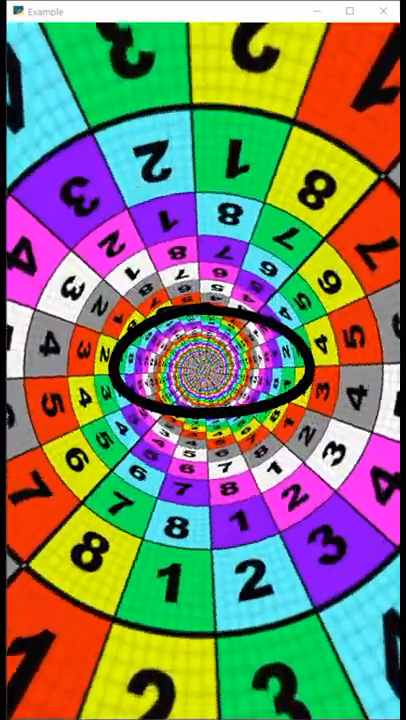
key(Return)
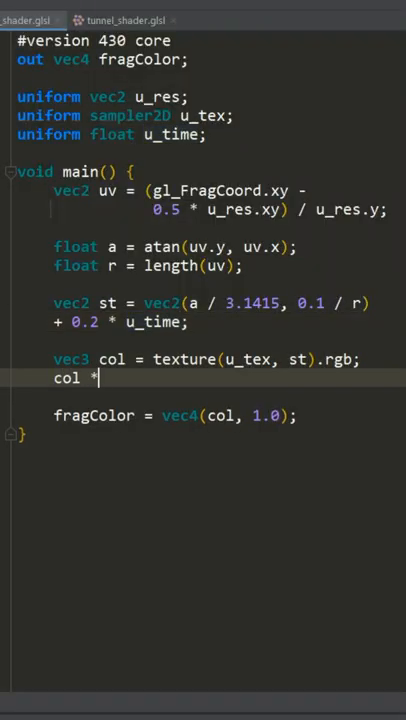